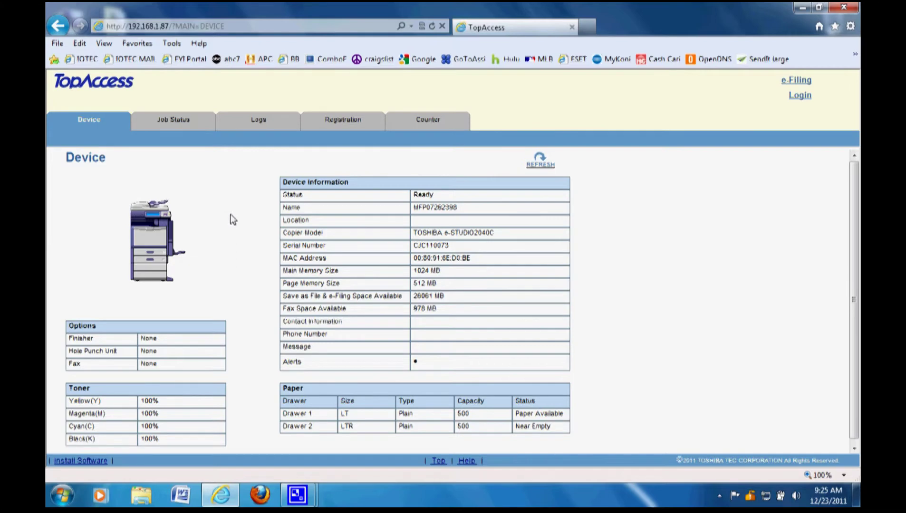
left_click(239, 25)
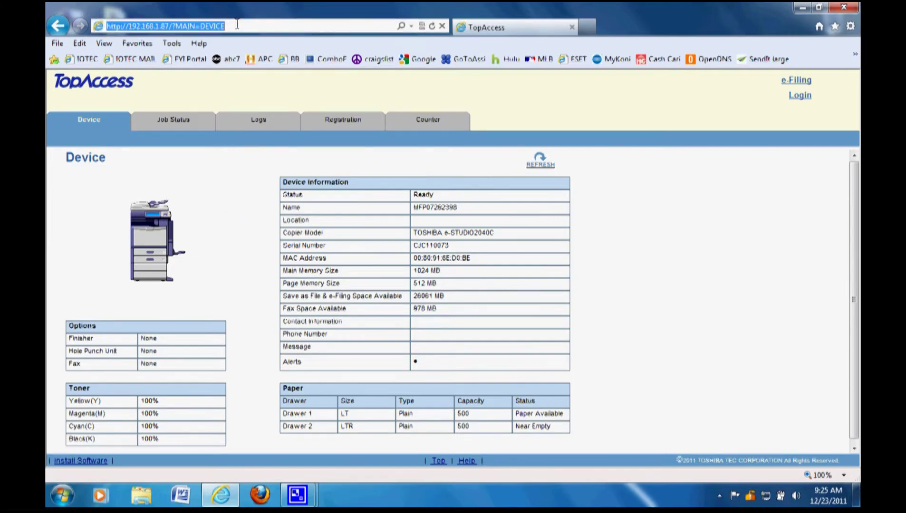
left_click(237, 25)
key("BackSpace")
key("BackSpace")
key("BackSpace")
key("BackSpace")
key("BackSpace")
key("BackSpace")
key("BackSpace")
key("BackSpace")
key("BackSpace")
key("BackSpace")
key("BackSpace")
key("BackSpace")
key("BackSpace")
key("BackSpace")
key("BackSpace")
key("BackSpace")
key("BackSpace")
key("BackSpace")
key("BackSpace")
key("BackSpace")
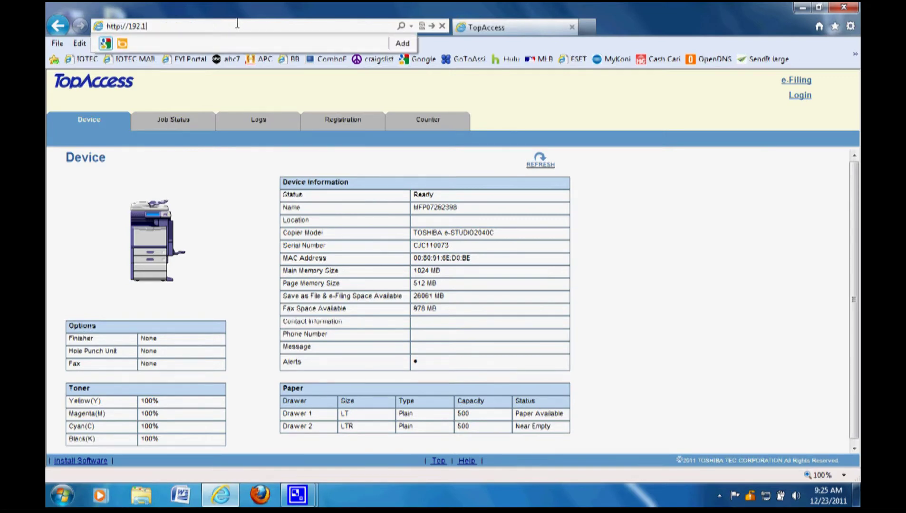
type("68.1.87/")
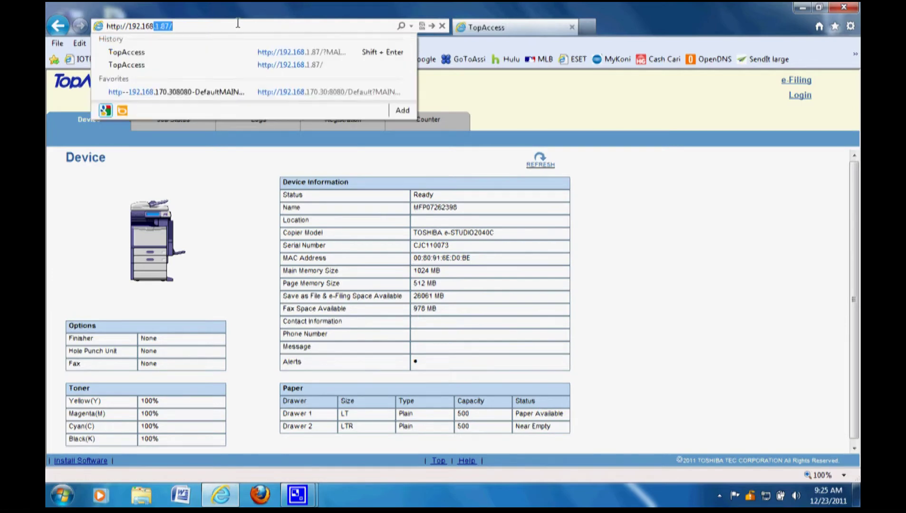
left_click(249, 23)
left_click_drag(174, 25, 130, 27)
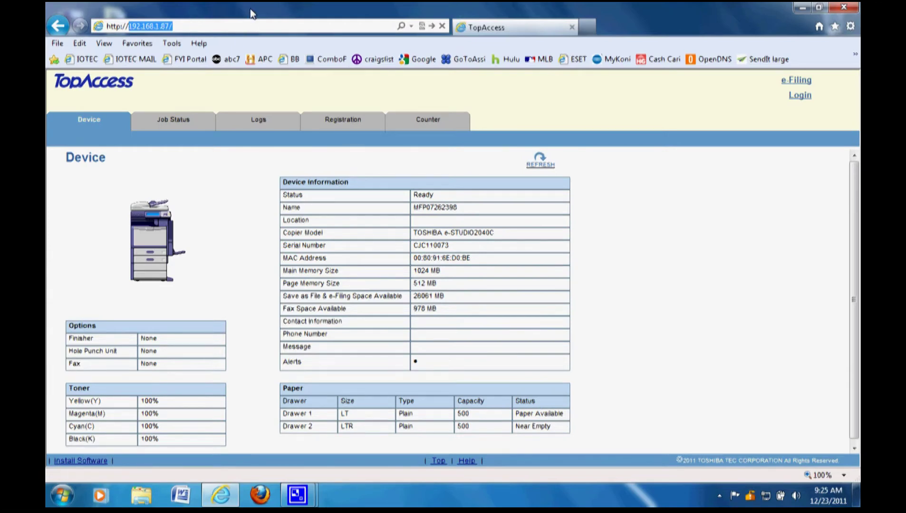
left_click(208, 27)
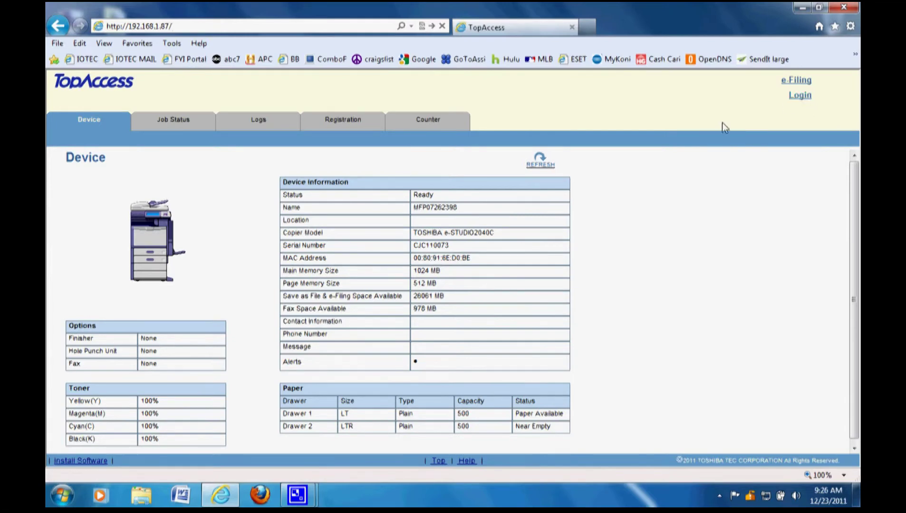
- Log in to TopAccess with user name admin and the administrator password
left_click(802, 100)
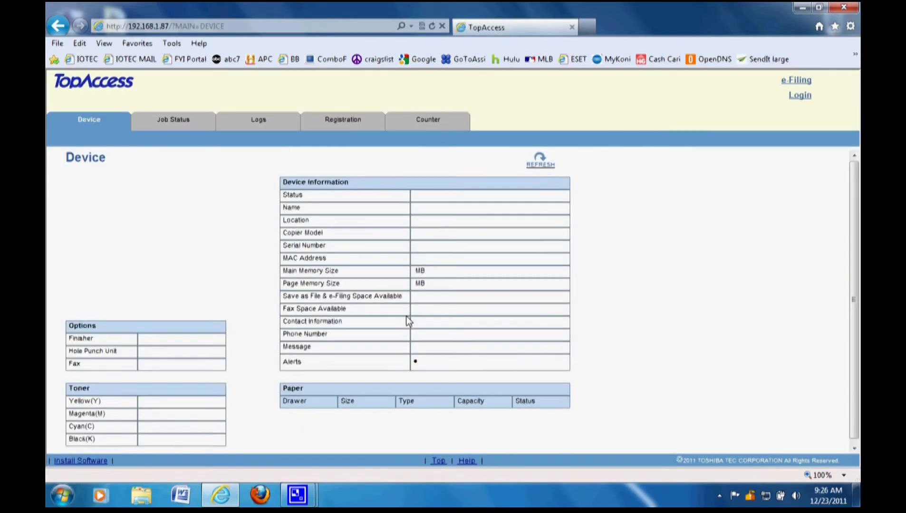
left_click(801, 99)
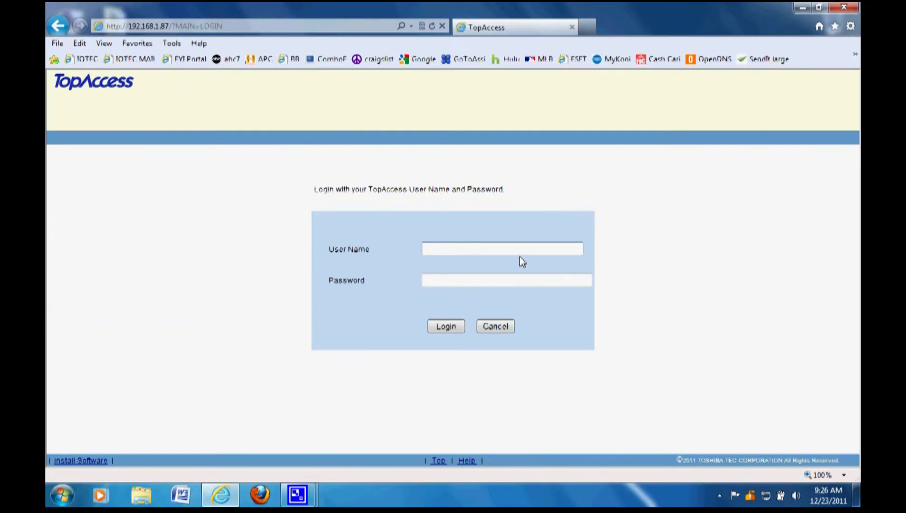
type("admin")
left_click(442, 282)
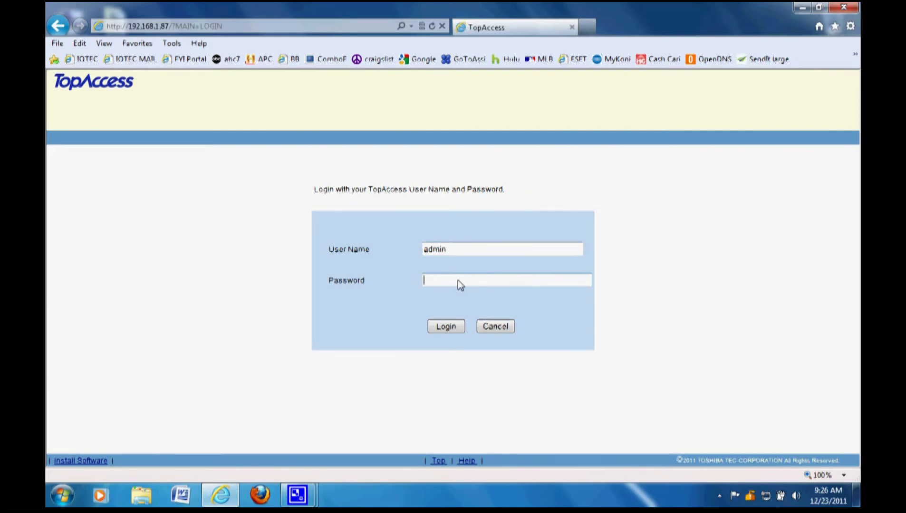
type("1")
left_click(444, 327)
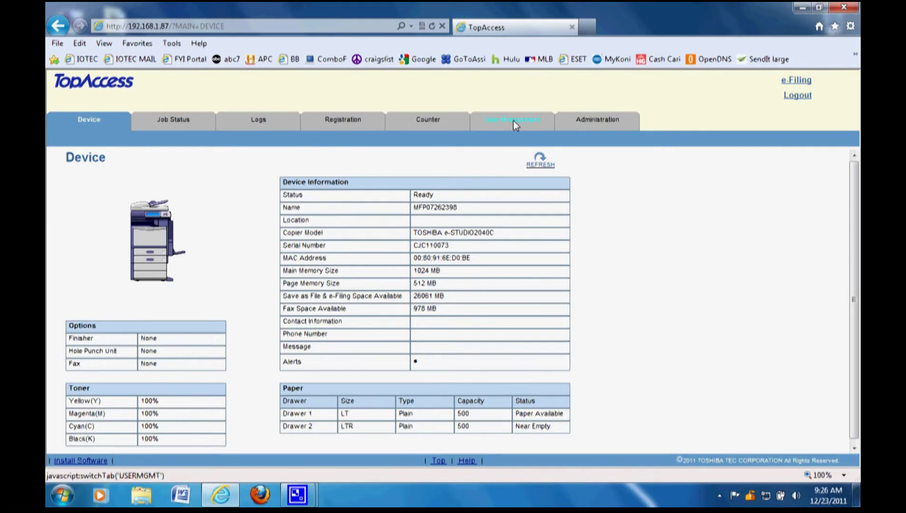
- Open the Administration tab to show the Setup General page for the e-STUDIO2040C
left_click(592, 122)
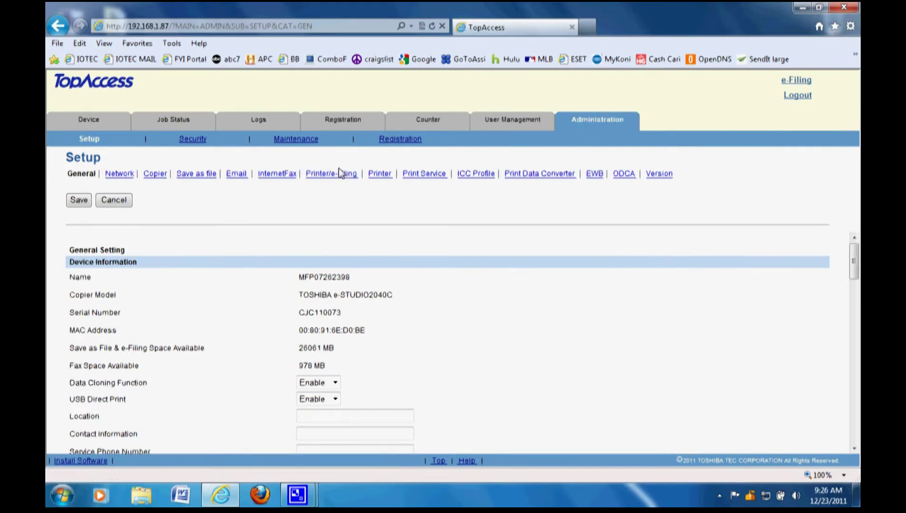
left_click(508, 122)
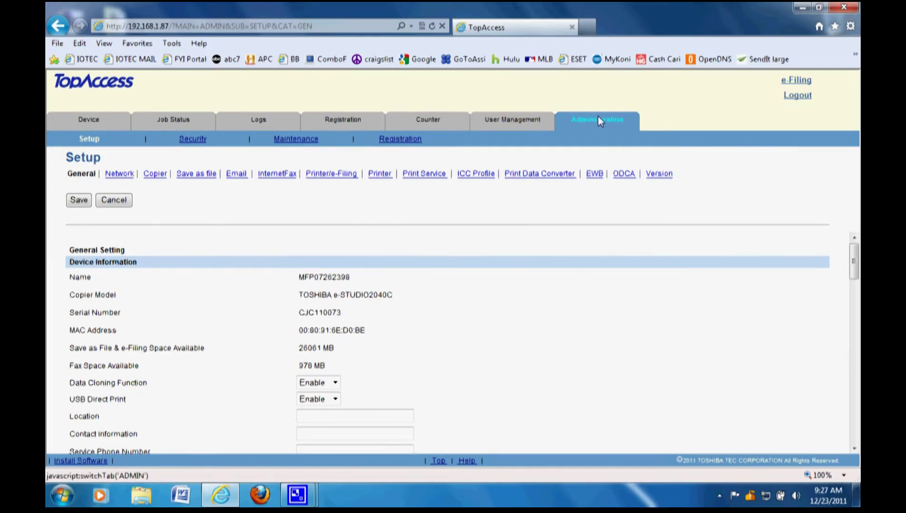
- Open User Management > Department Management to list departments test and Undefined
left_click(509, 119)
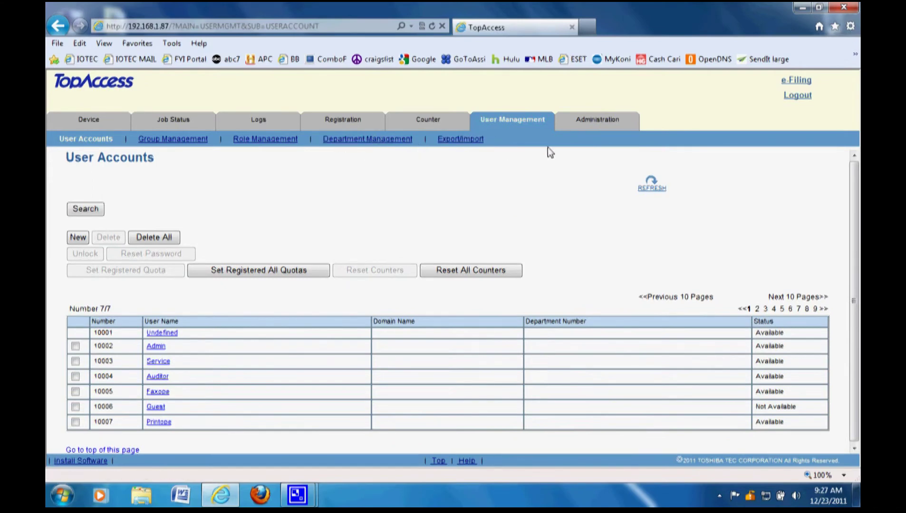
left_click(363, 140)
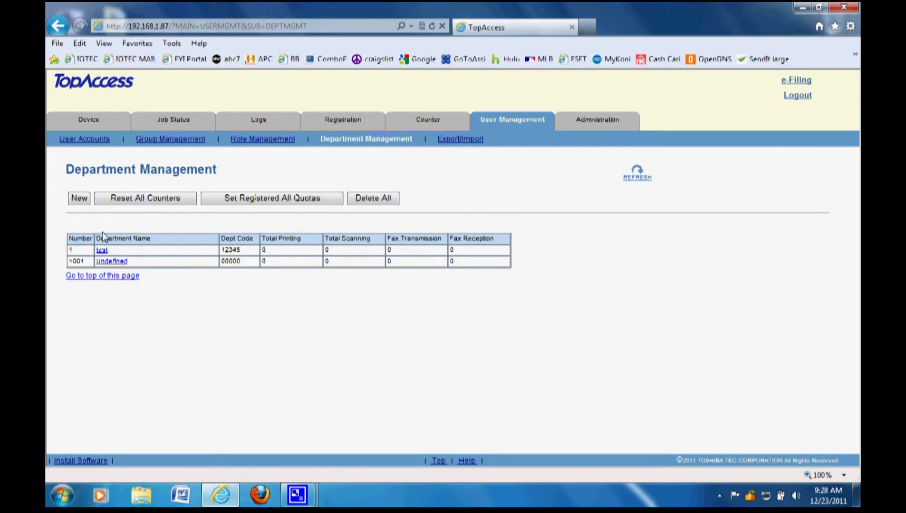
- Start a new department named test2 with department code adc123
left_click(81, 202)
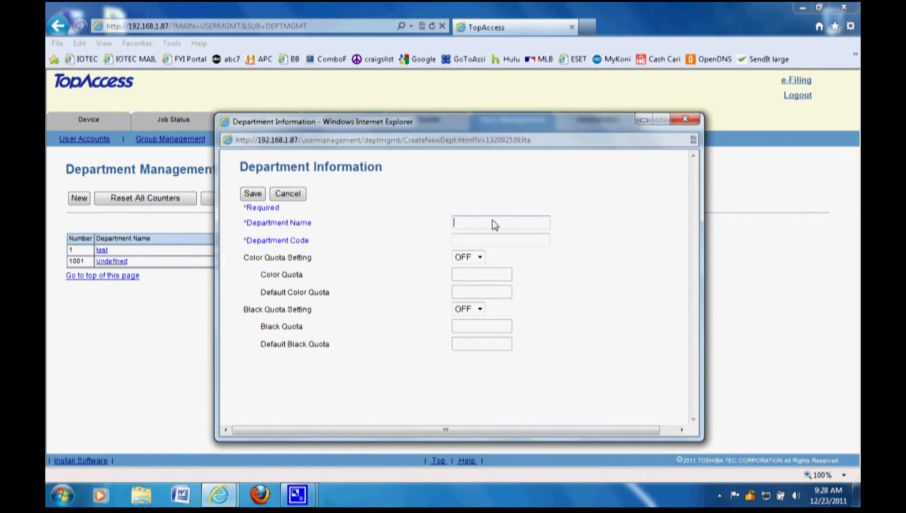
type("est2")
left_click(467, 242)
type("adc123")
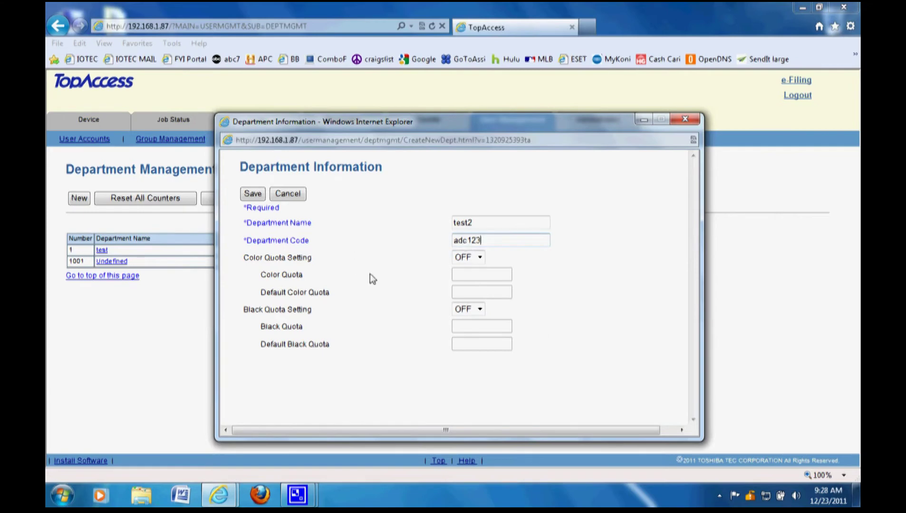
- Turn the Color Quota Setting on and enter a color quota of 200
left_click(480, 258)
left_click(516, 257)
left_click(481, 257)
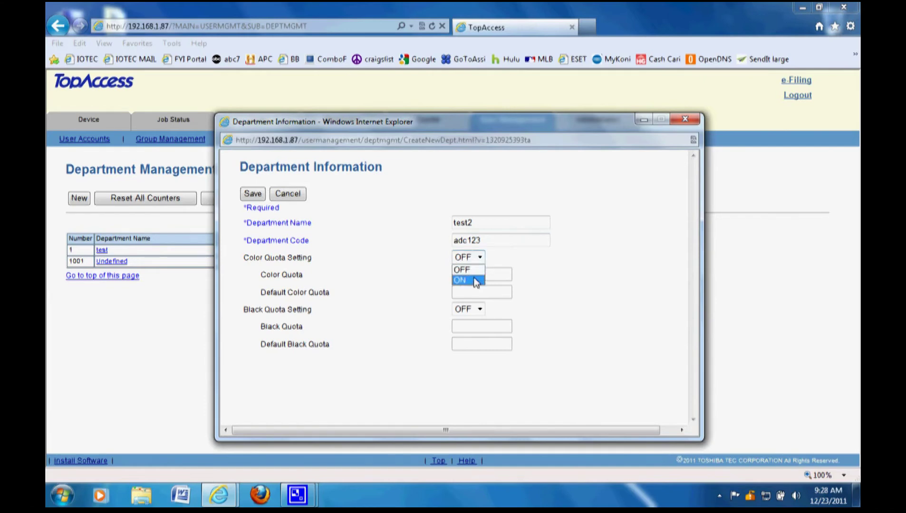
left_click(475, 281)
left_click_drag(316, 260, 266, 259)
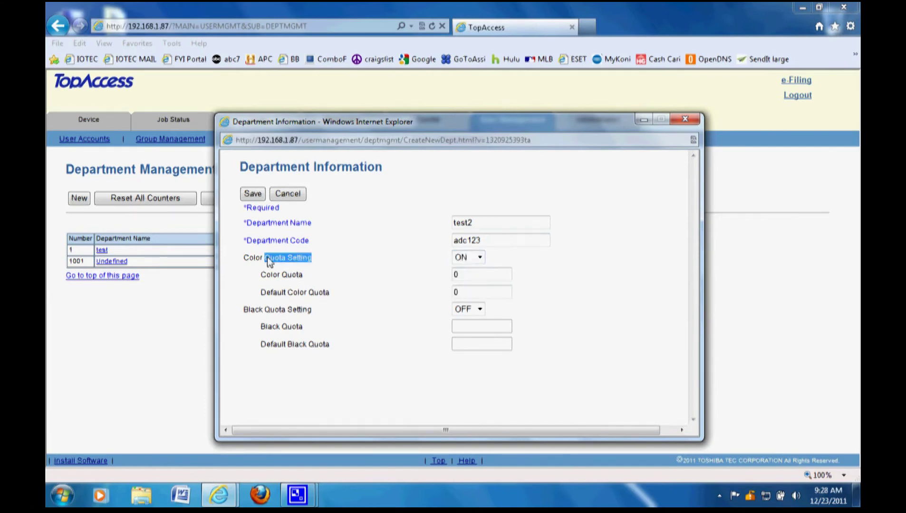
double_click(471, 275)
type("2")
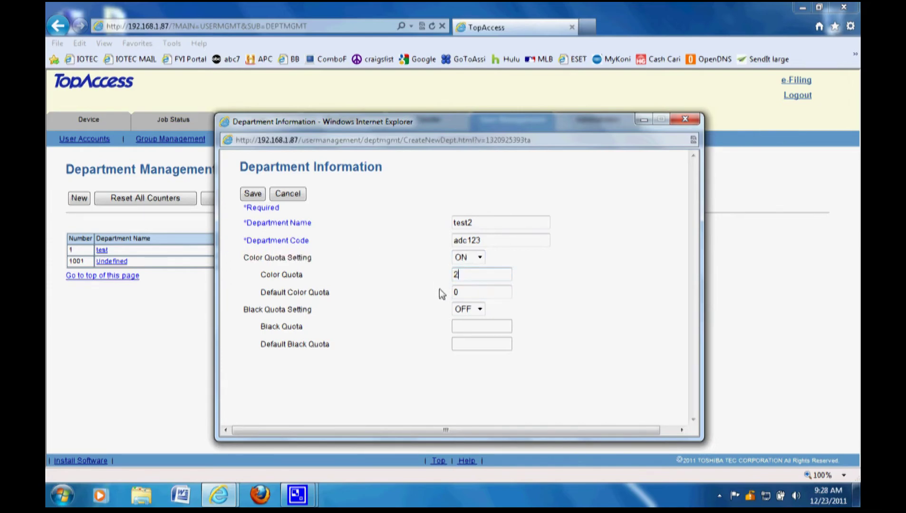
type("00")
key("Tab")
type("200")
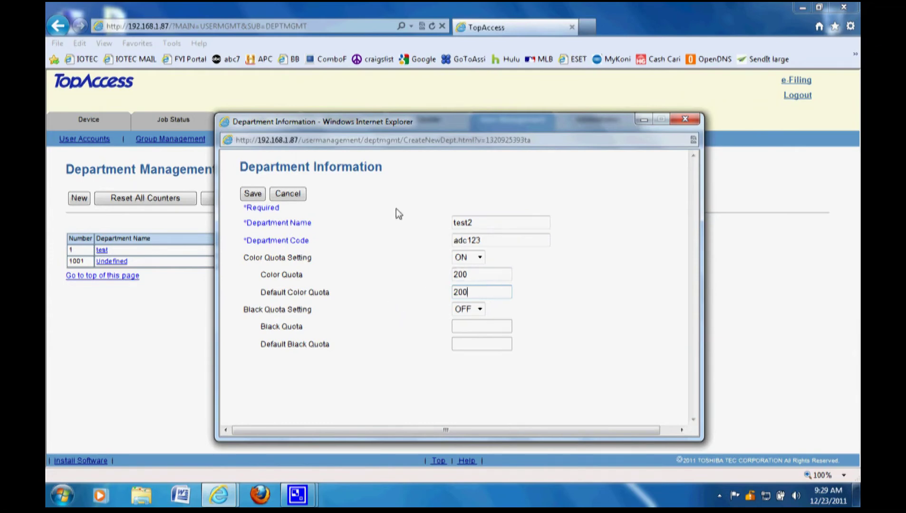
- Switch the color quota back off, save department test2, and open its details
left_click(480, 258)
left_click(481, 271)
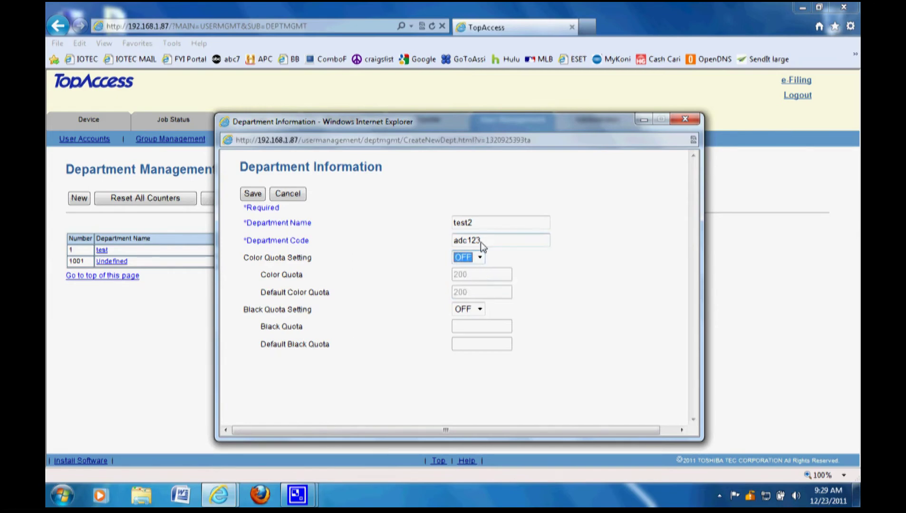
left_click(253, 193)
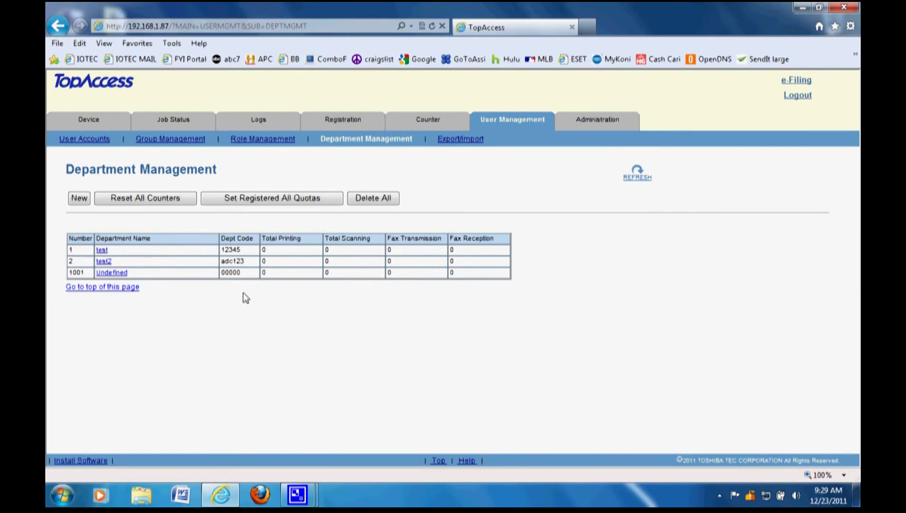
left_click(102, 262)
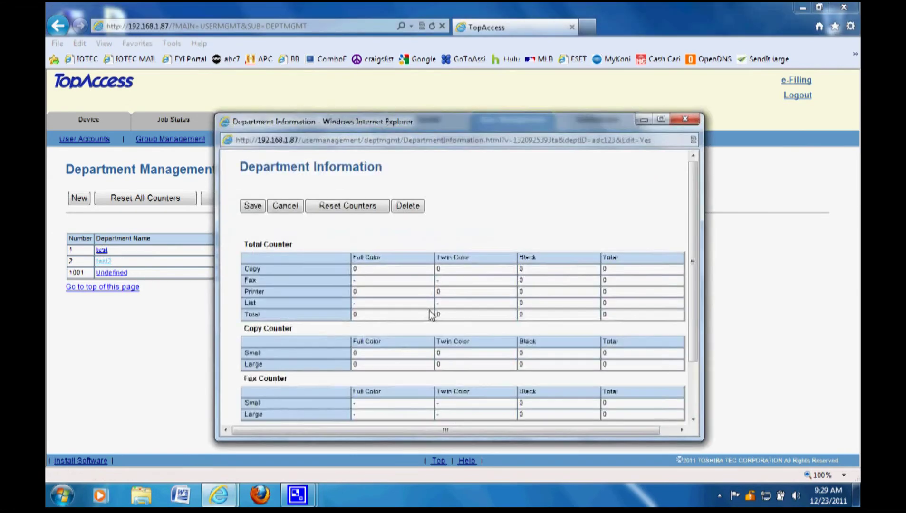
- Reopen department test2's details and confirm its color quota remains off
left_click(686, 119)
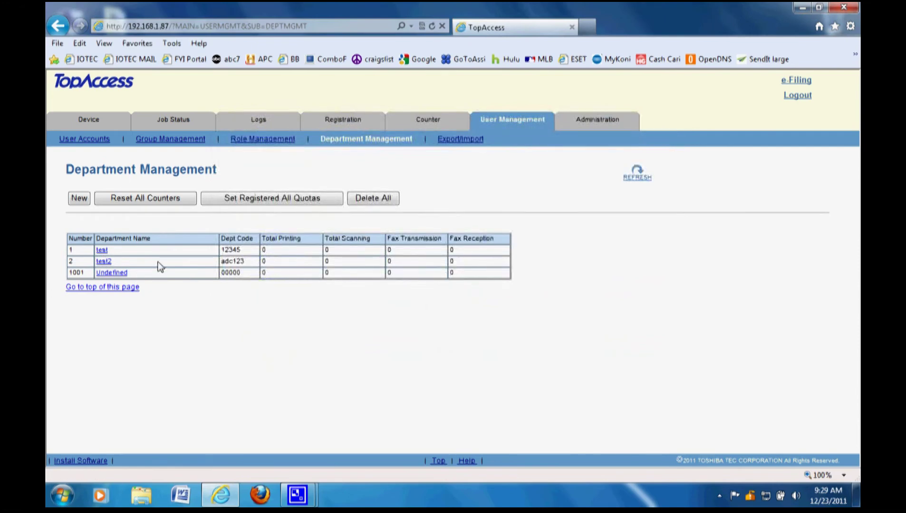
left_click(101, 261)
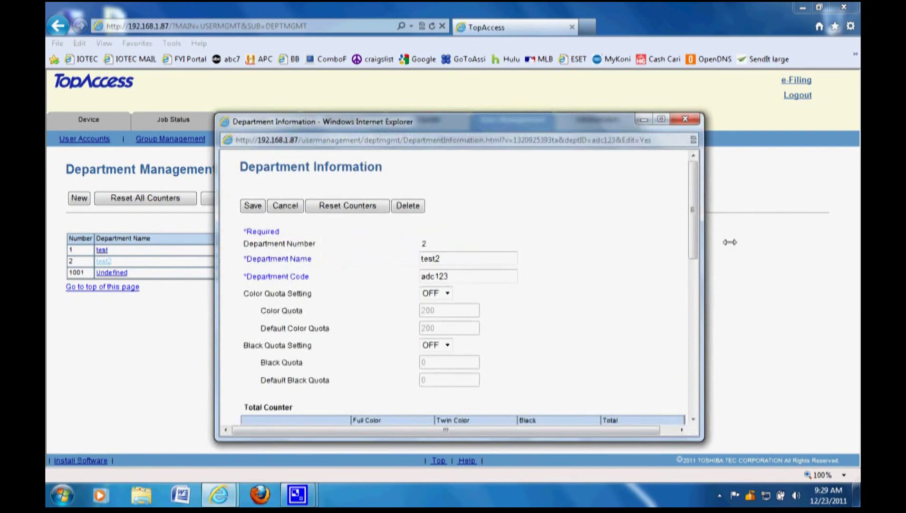
mouse_move(692, 186)
left_mouse_down()
mouse_move(692, 364)
mouse_move(684, 194)
left_mouse_up()
left_click(447, 293)
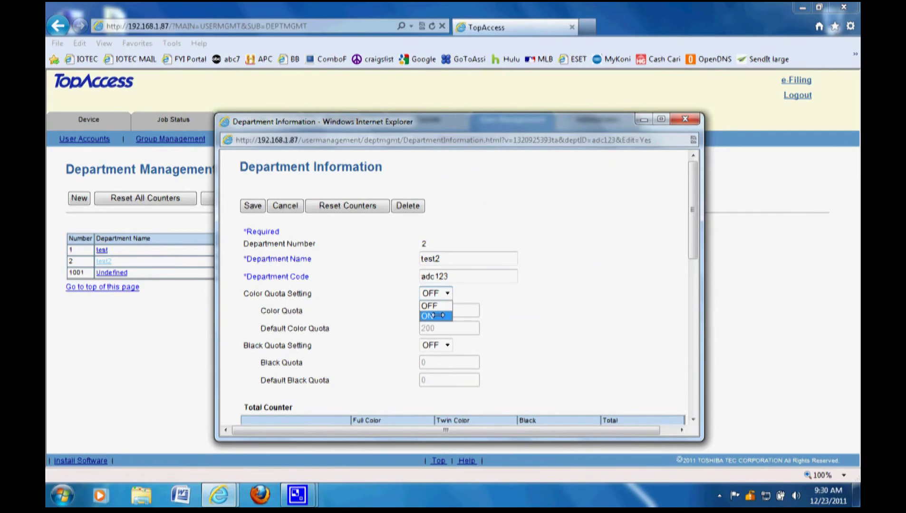
left_click(433, 315)
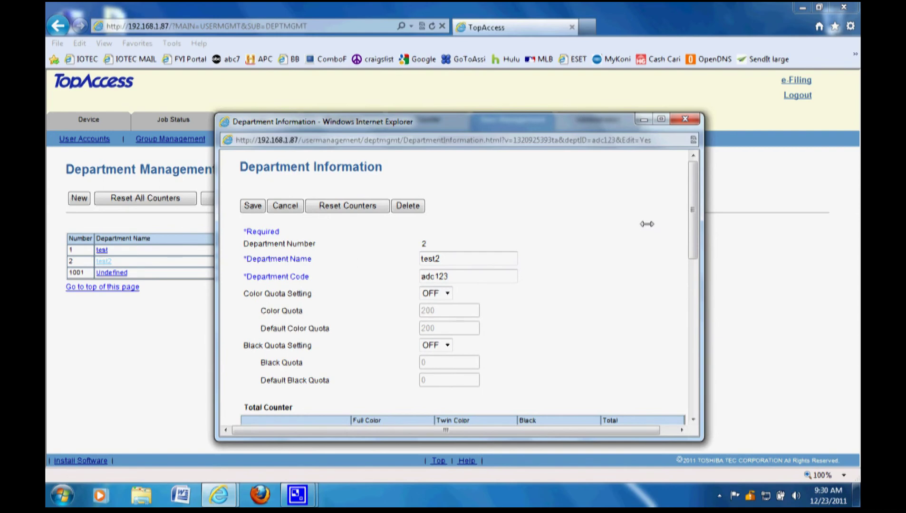
left_click(686, 120)
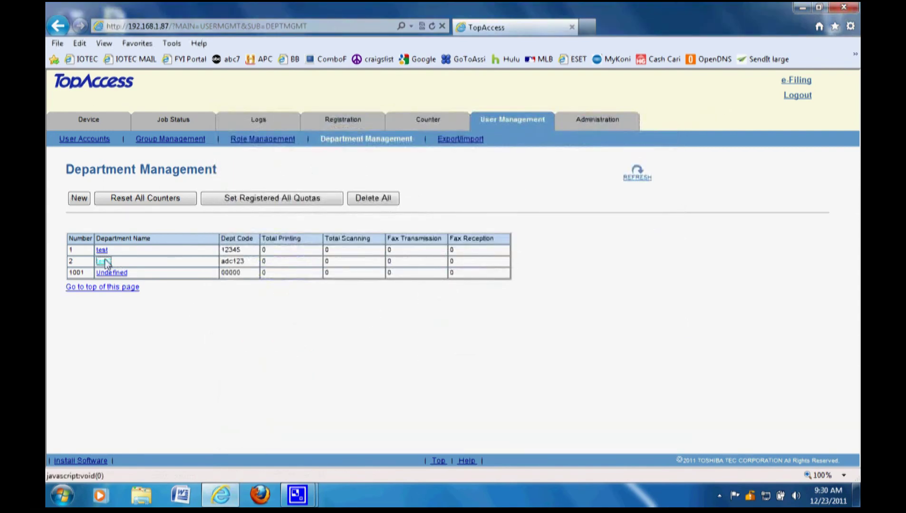
- Delete department test2 and confirm the deletion
left_click(102, 262)
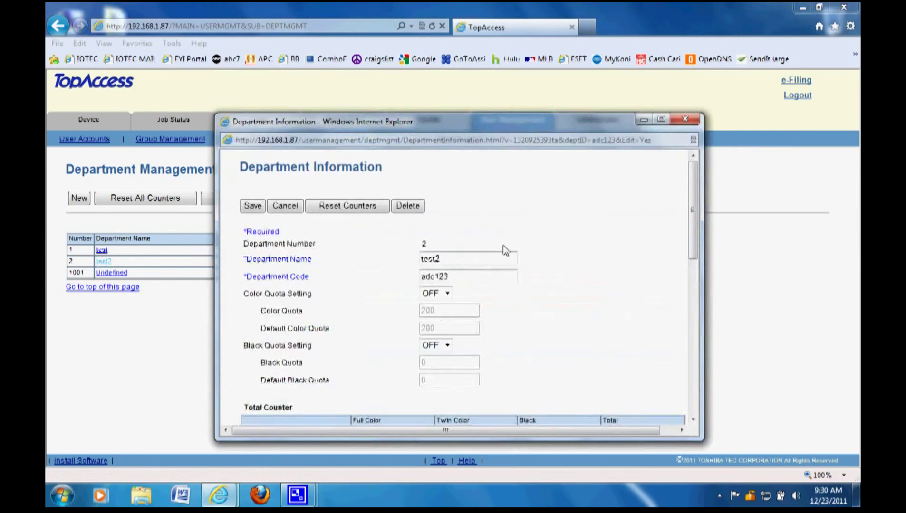
left_click(405, 209)
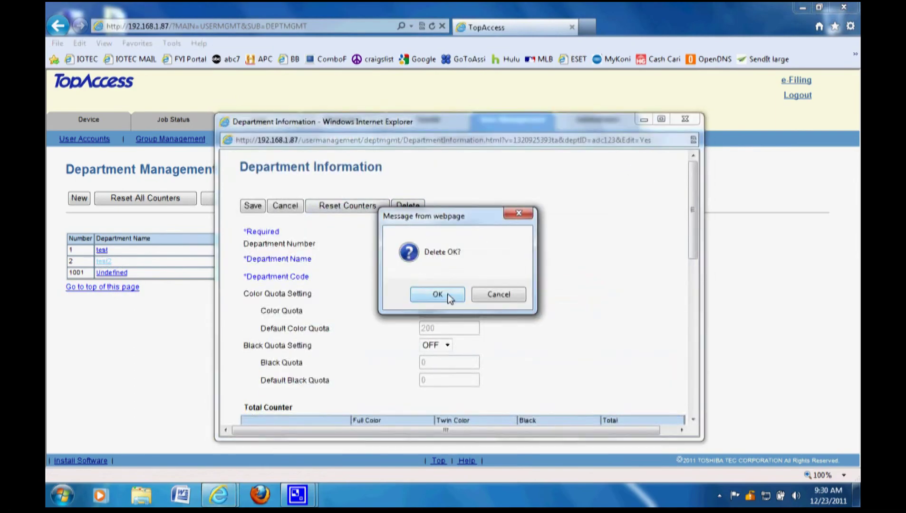
left_click(449, 297)
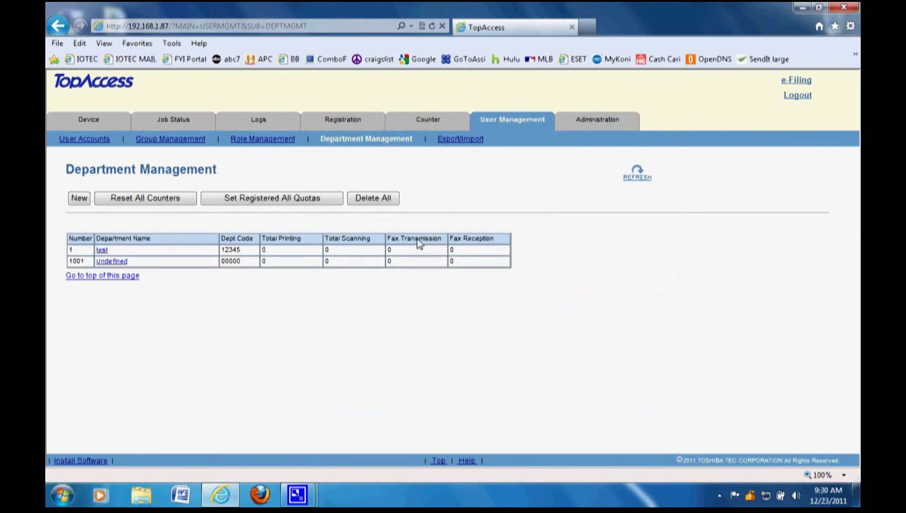
- Check department test's code 12345 in its details window and close it unchanged
left_click(101, 251)
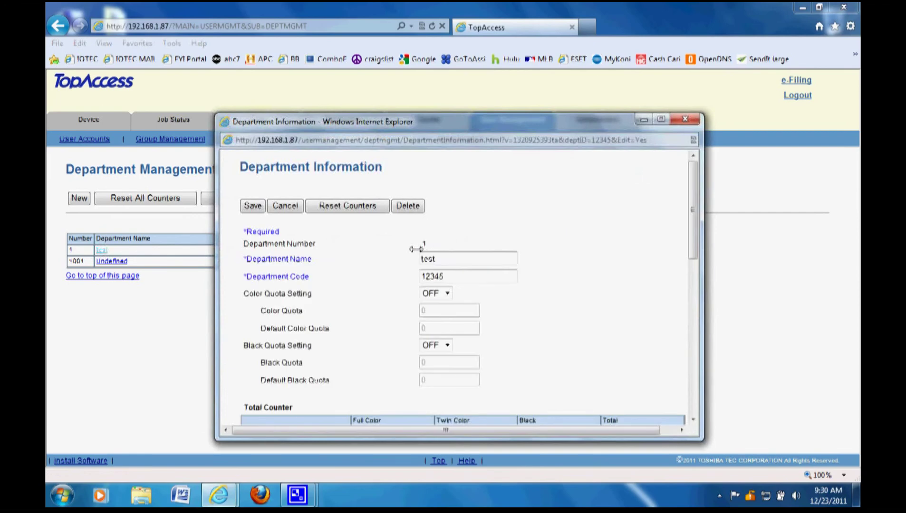
left_click_drag(449, 277, 366, 275)
left_click(458, 276)
left_click(685, 120)
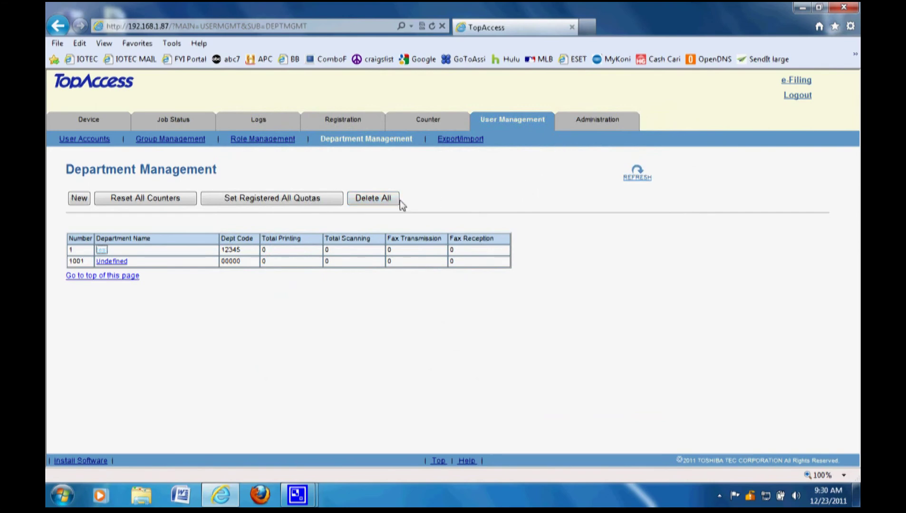
- Under Administration > Security, set Department Code to Enable
left_click(592, 125)
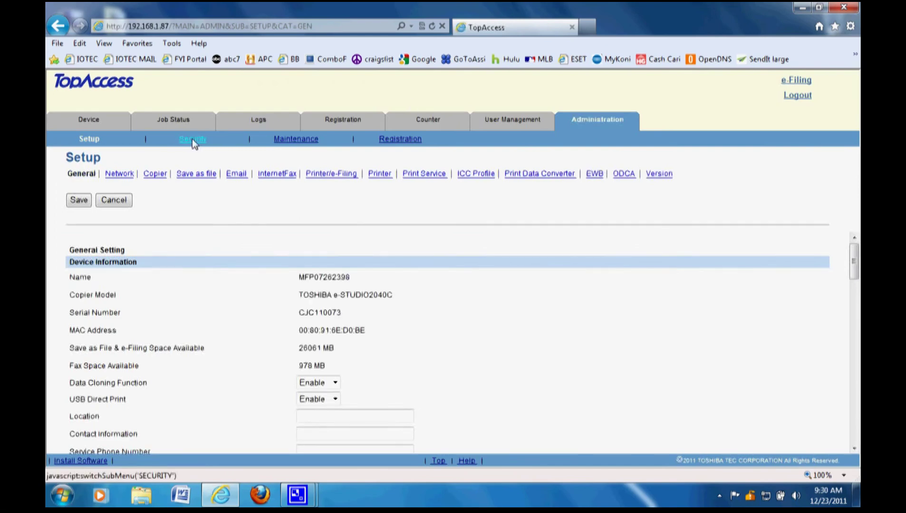
left_click(192, 139)
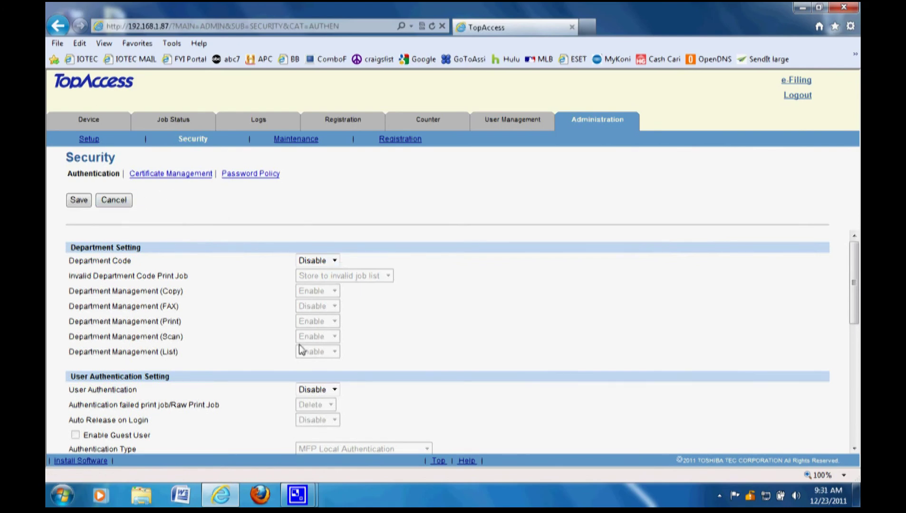
left_click_drag(132, 261, 76, 264)
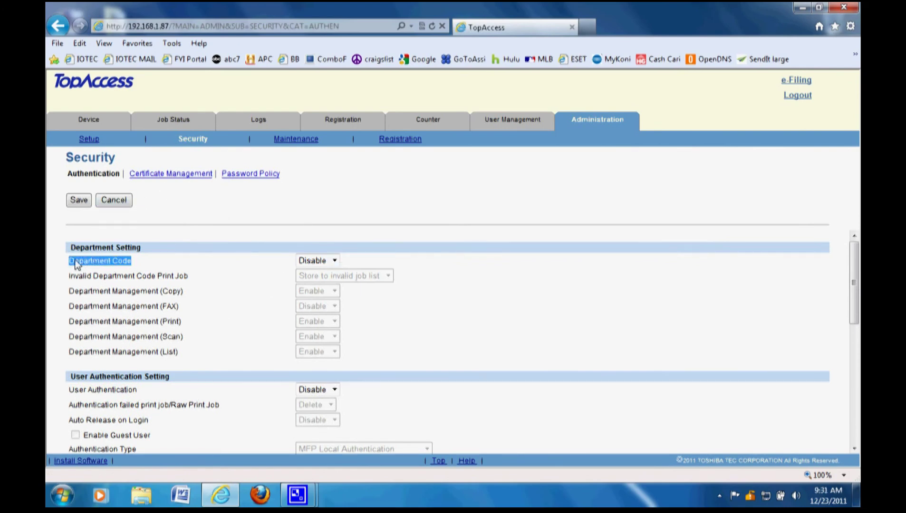
left_click(164, 265)
left_click(335, 261)
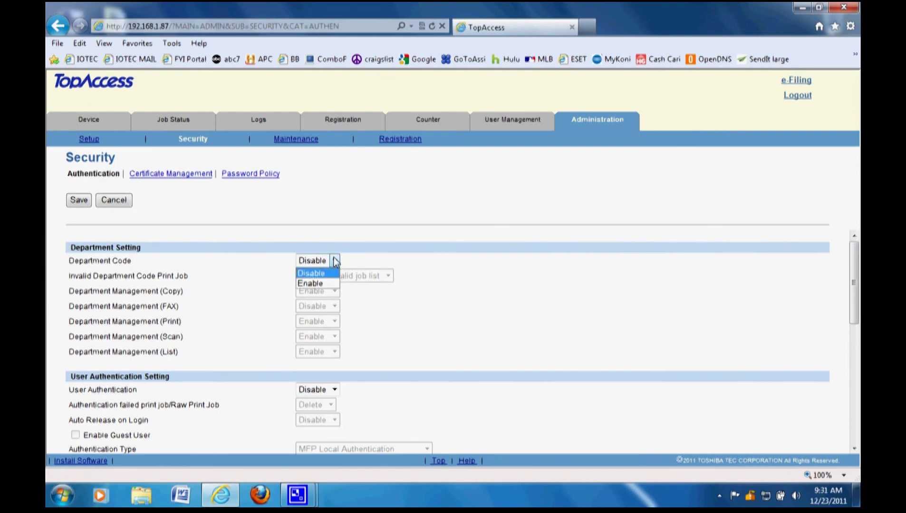
left_click(329, 284)
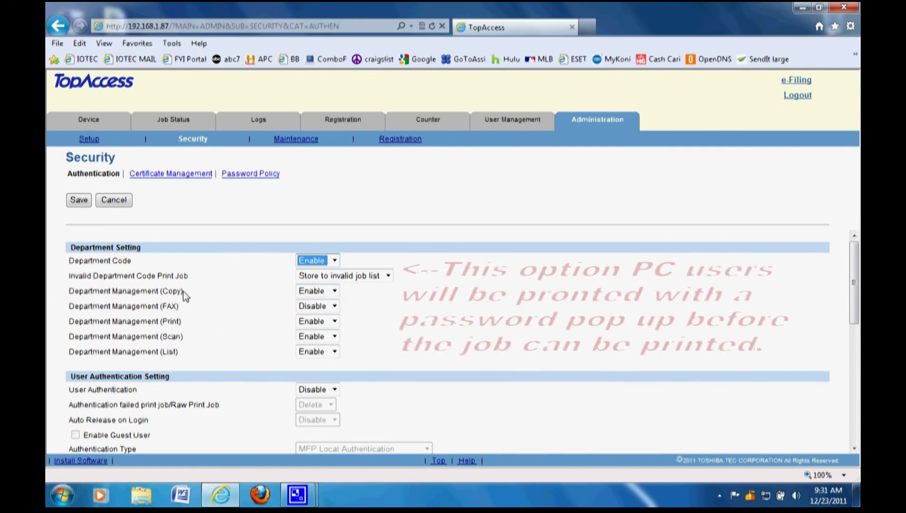
mouse_move(184, 291)
left_mouse_down()
mouse_move(113, 291)
mouse_move(180, 306)
left_mouse_up()
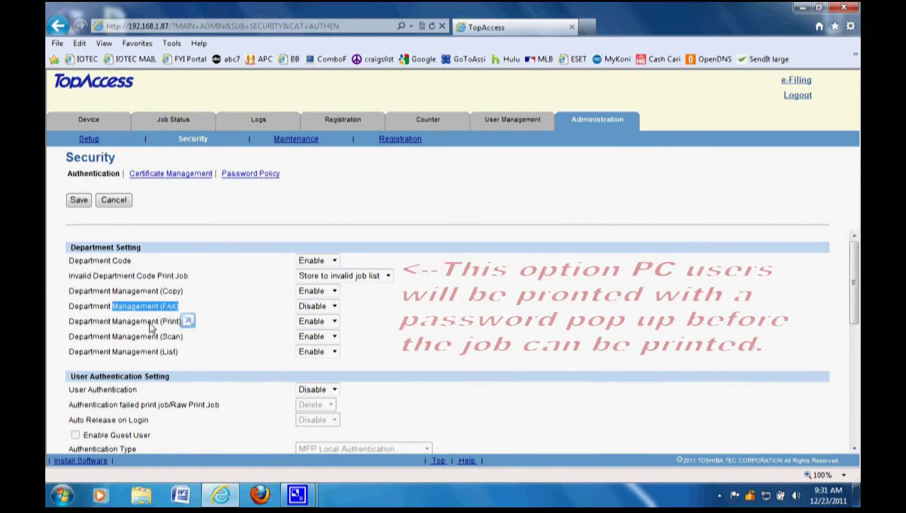
mouse_move(179, 352)
left_mouse_down()
mouse_move(186, 351)
mouse_move(165, 357)
left_mouse_up()
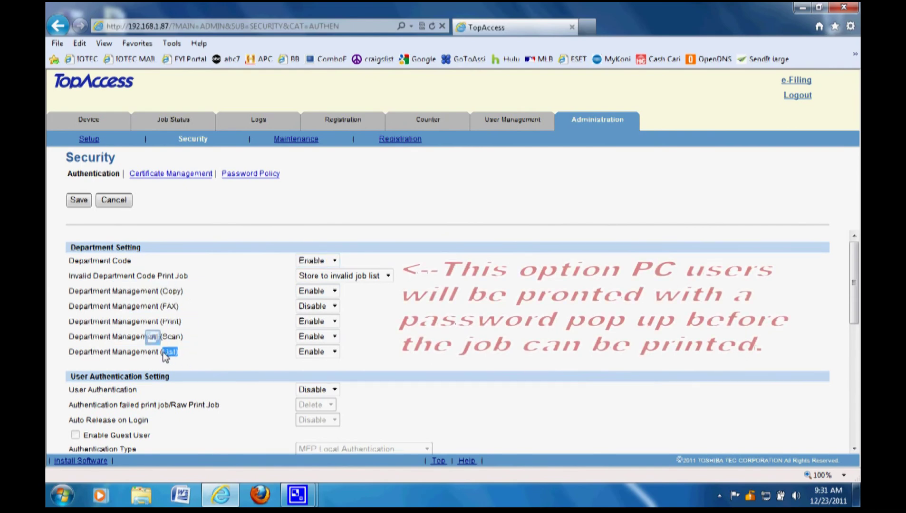
left_click(335, 335)
left_click(339, 291)
left_click(374, 306)
left_click_drag(185, 295, 112, 292)
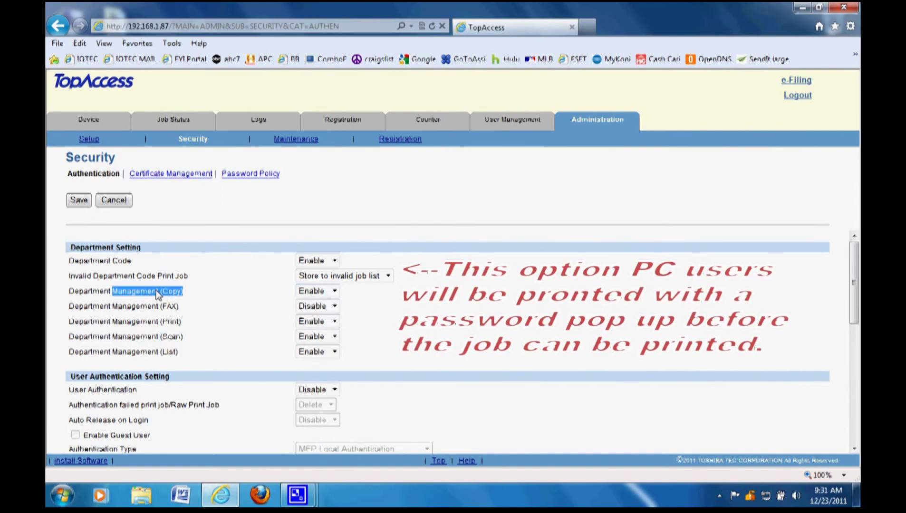
left_click(349, 314)
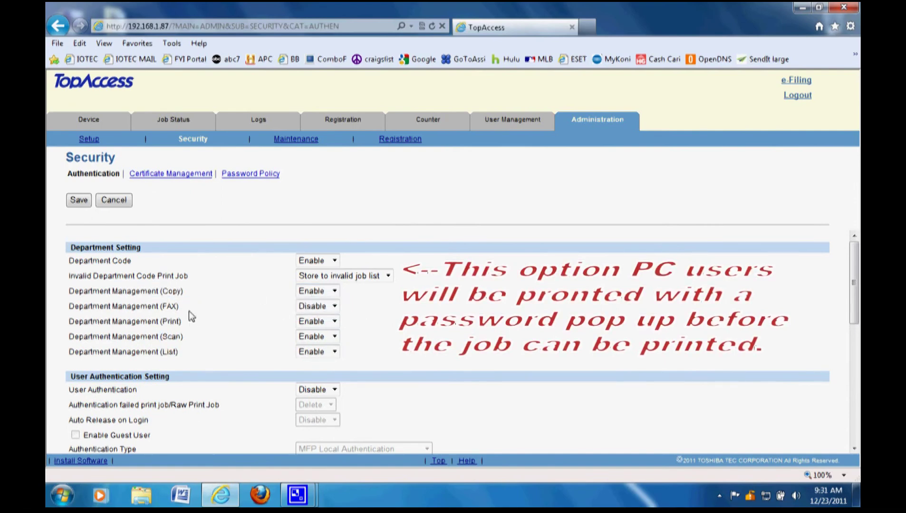
left_click_drag(179, 307, 112, 307)
left_click(335, 306)
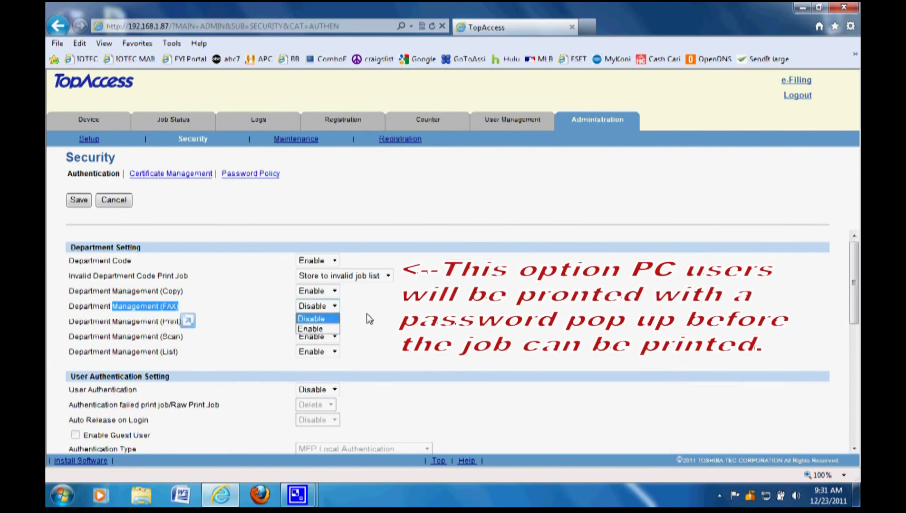
left_click(323, 326)
left_click(222, 315)
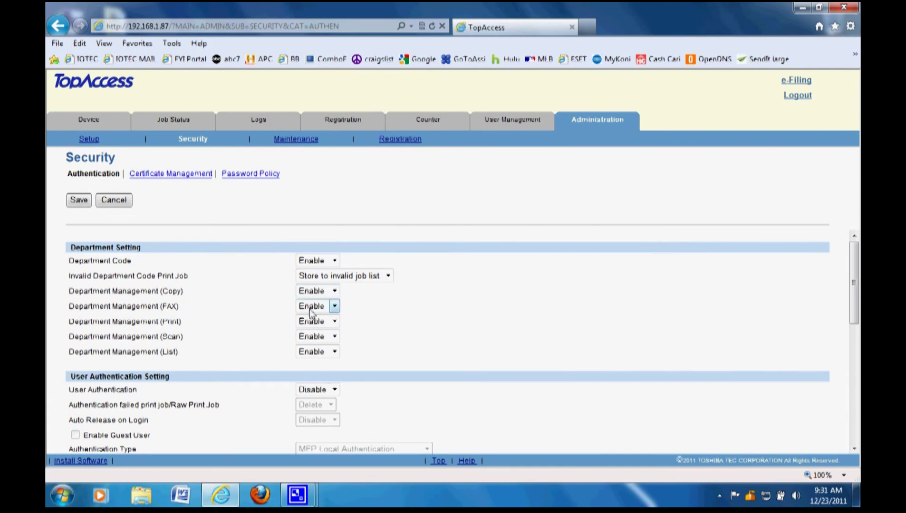
left_click(336, 309)
left_click(333, 318)
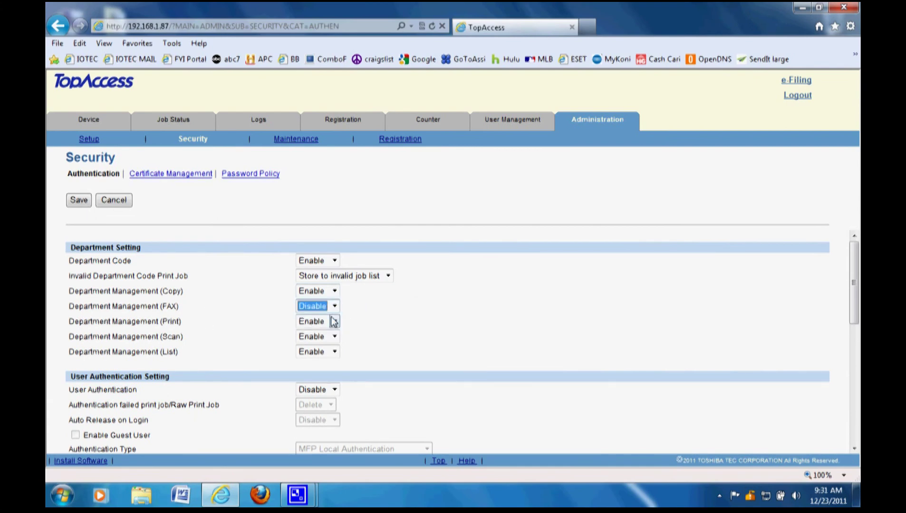
left_click(191, 314)
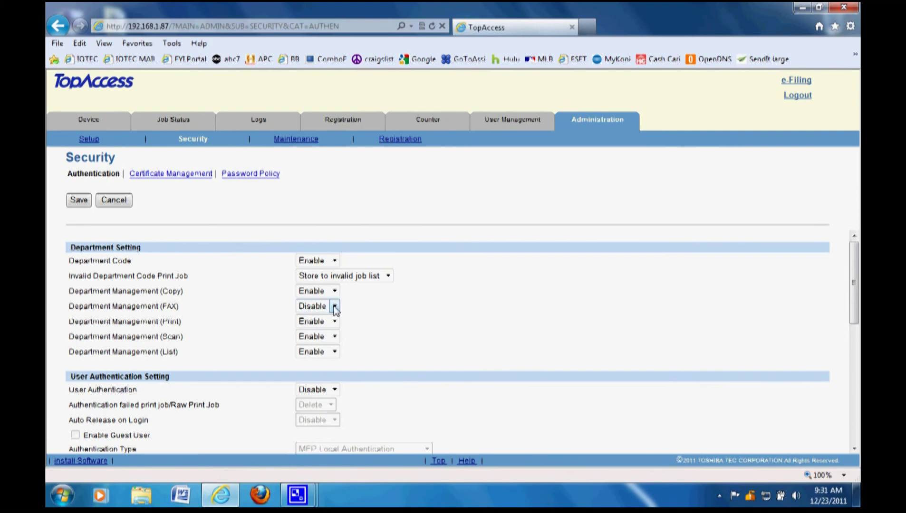
left_click_drag(181, 322, 164, 327)
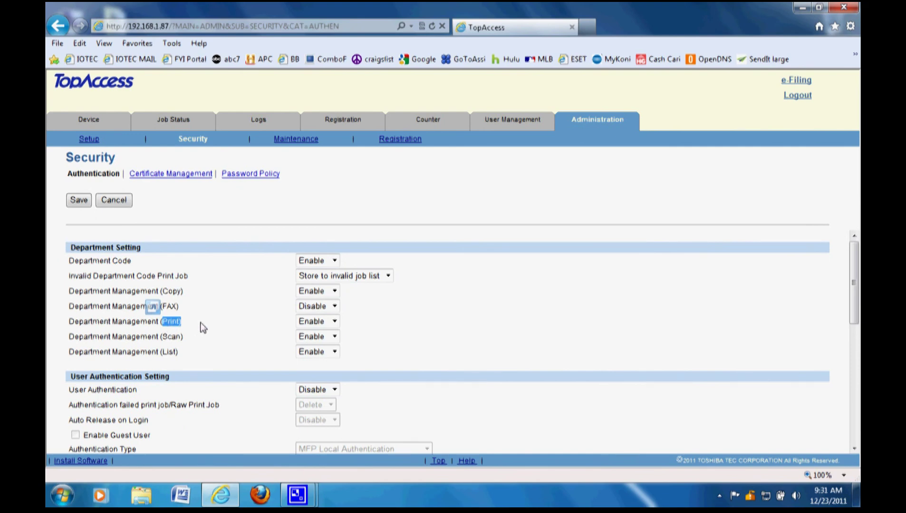
left_click(297, 322)
left_click(333, 321)
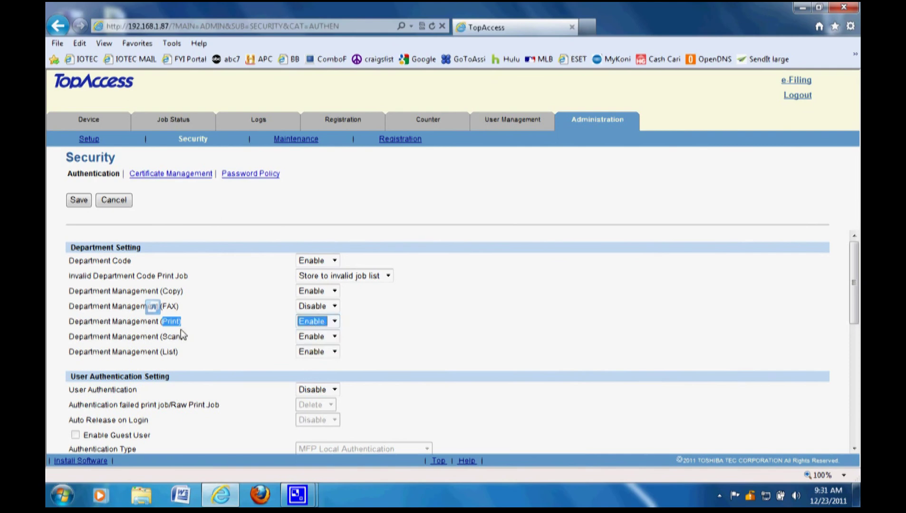
left_click(217, 332)
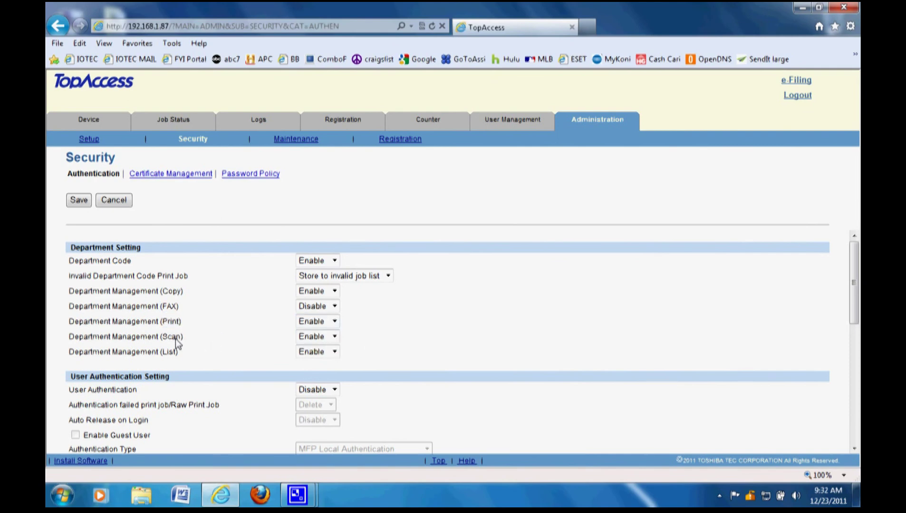
left_click_drag(183, 337, 168, 341)
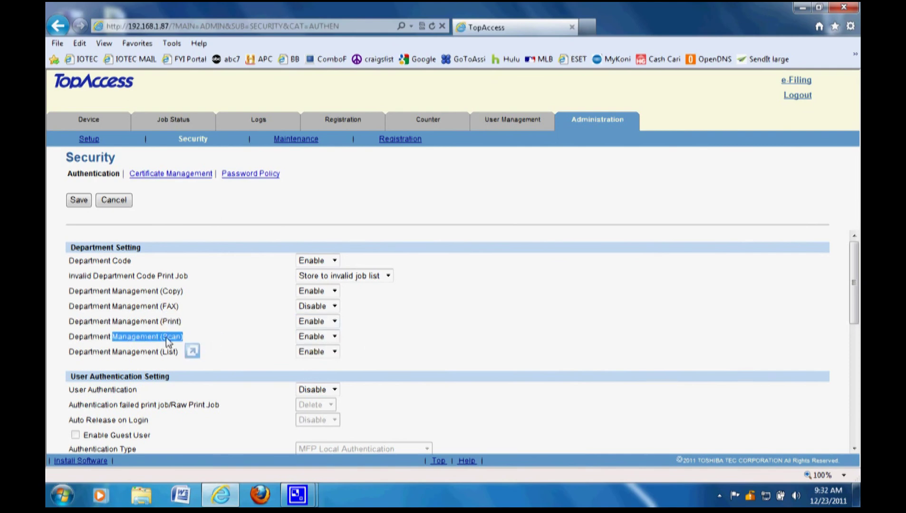
left_click(221, 344)
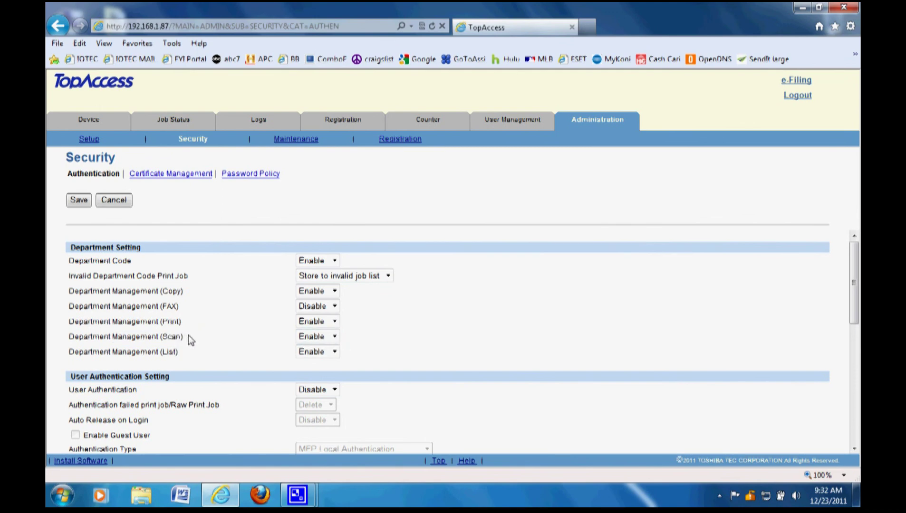
left_click_drag(190, 338, 170, 342)
left_click(204, 343)
left_click(232, 344)
left_click(335, 337)
left_click(256, 350)
left_click_drag(193, 352, 78, 357)
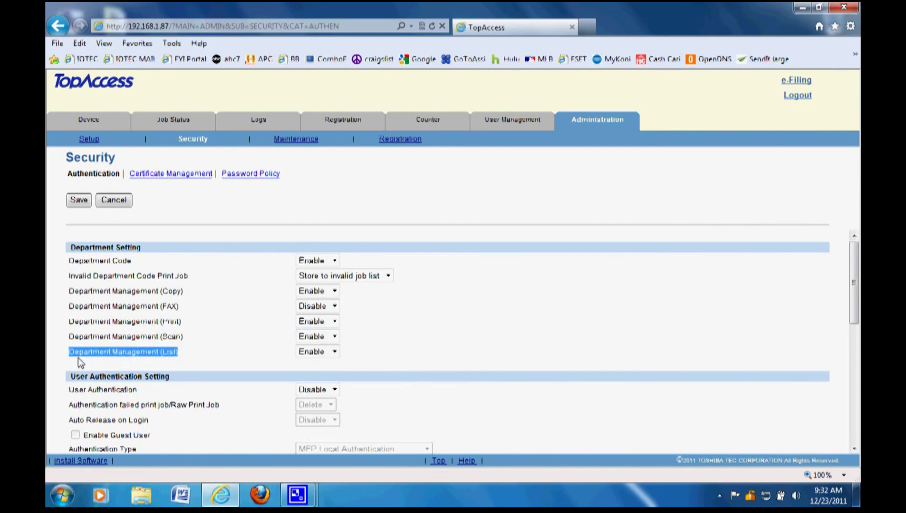
left_click(220, 351)
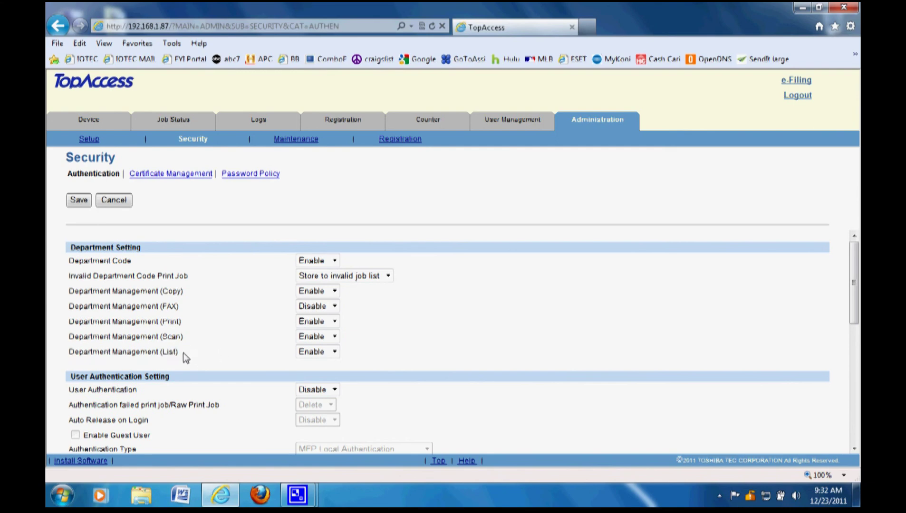
left_click_drag(184, 356, 110, 362)
left_click(350, 354)
left_click_drag(181, 357, 69, 361)
left_click(201, 354)
- Scroll through the Security page and review the Department Setting block
scroll(449, 338, "down", 3)
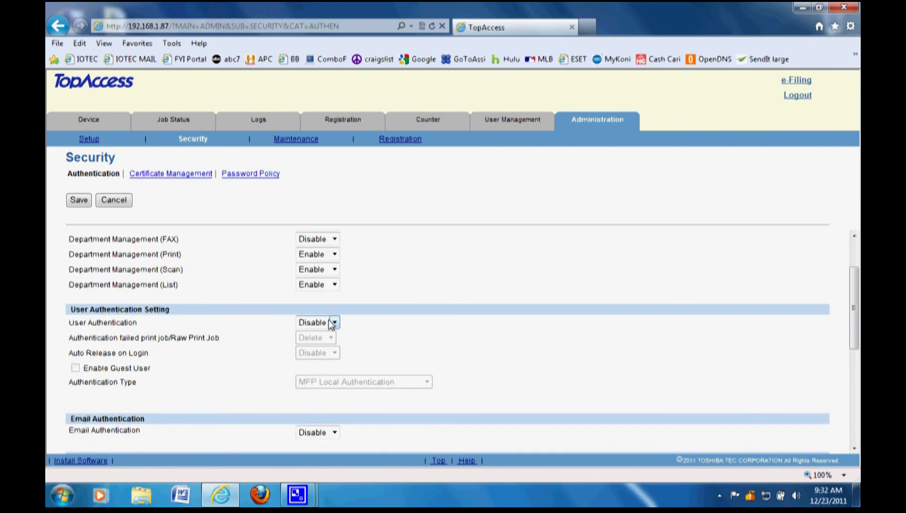
scroll(333, 321, "up", 3)
scroll(185, 375, "down", 7)
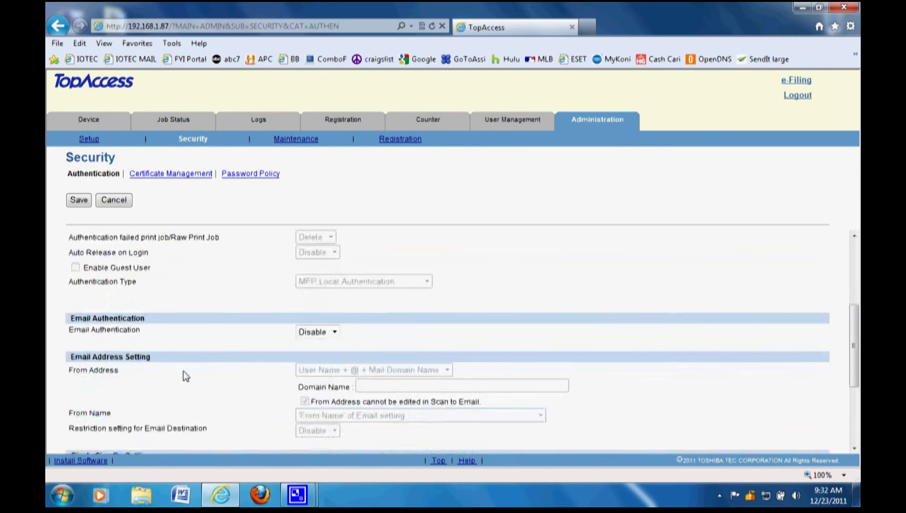
scroll(185, 375, "down", 2)
scroll(187, 375, "up", 9)
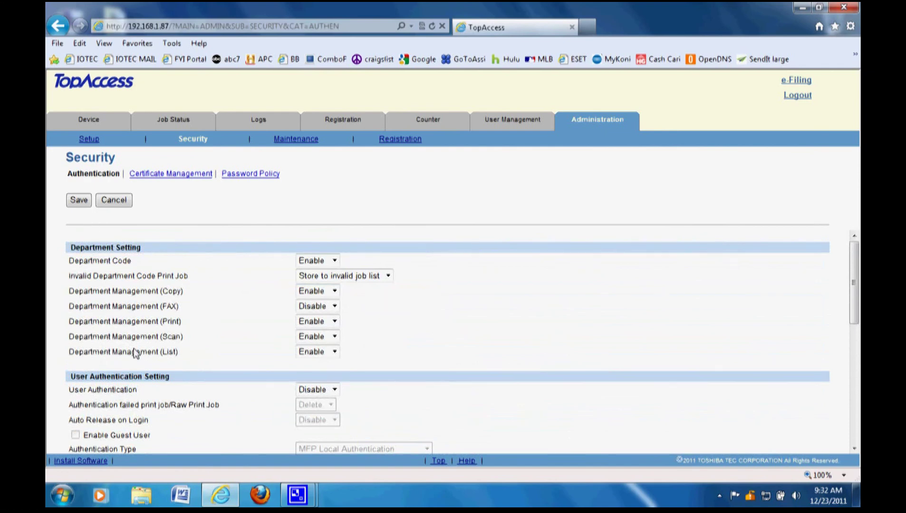
left_click_drag(63, 244, 392, 356)
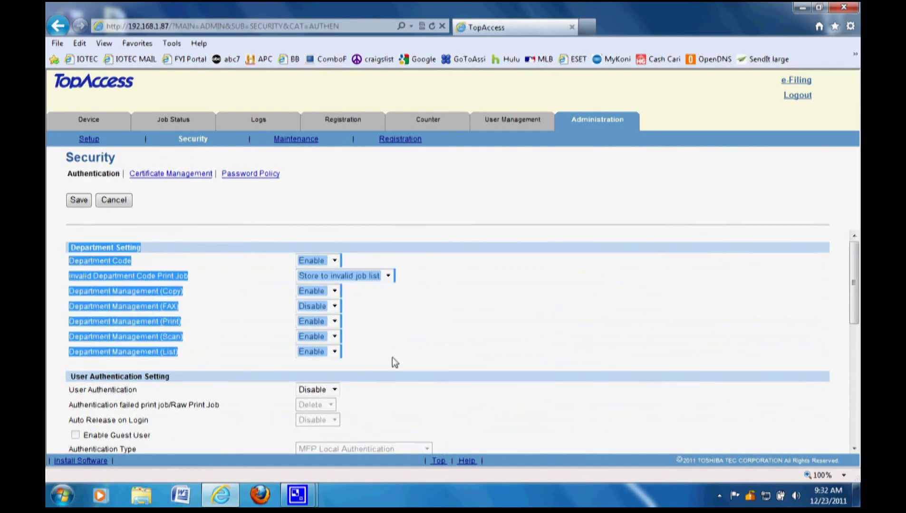
left_click(423, 341)
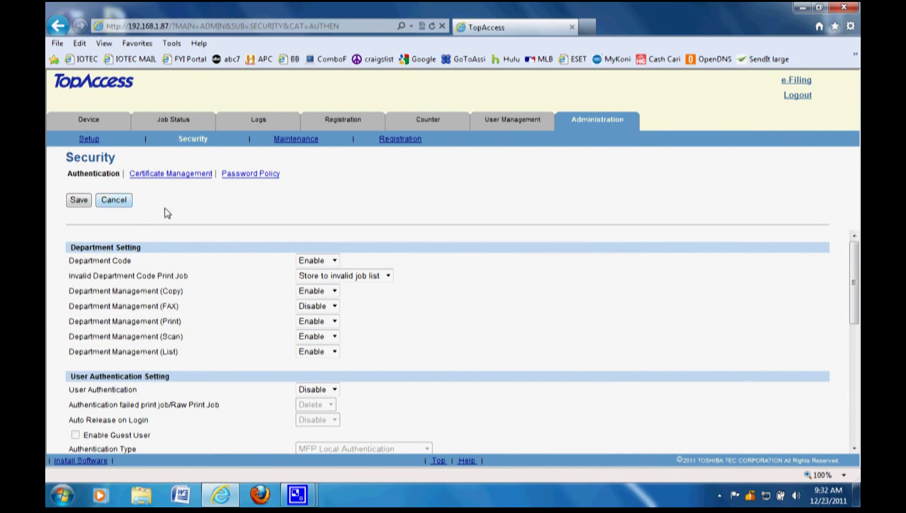
- Set Department Code back to Disable and cancel the unsaved security changes
left_click(335, 260)
left_click(328, 270)
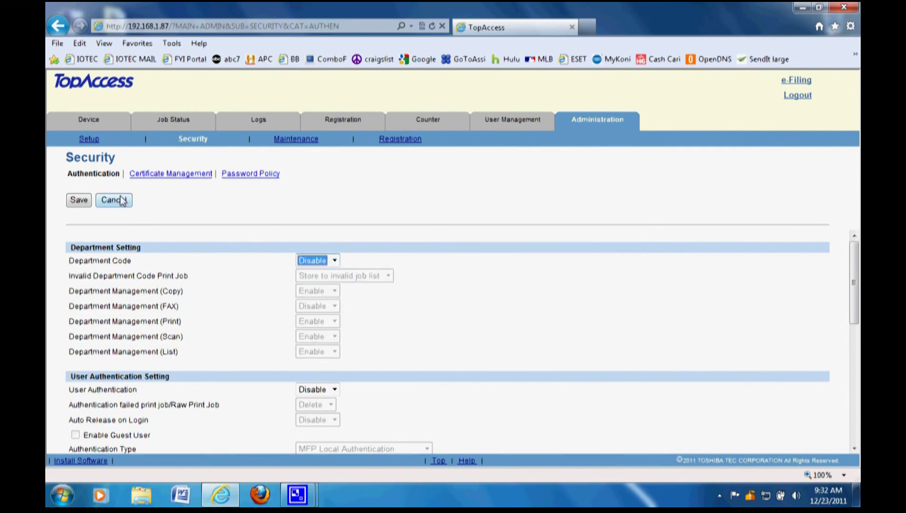
left_click(122, 201)
left_click(446, 291)
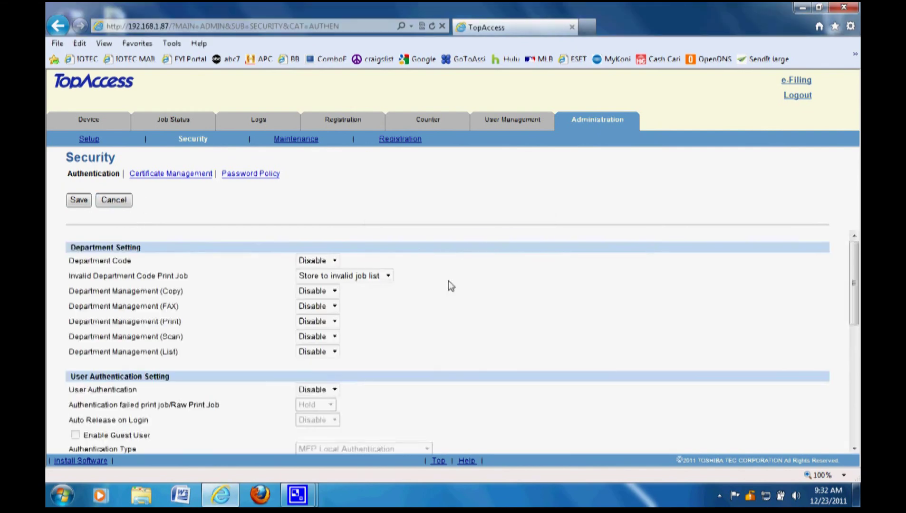